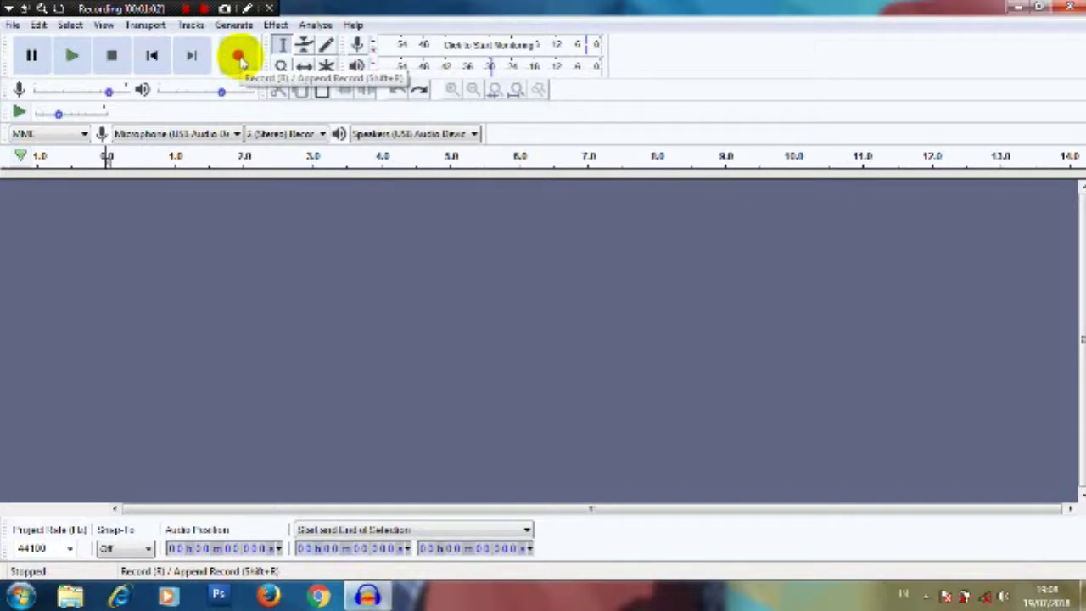
# Step: Record a stereo audio take of about 30 seconds from the USB microphone and stop the recording
pyautogui.click(240, 57)
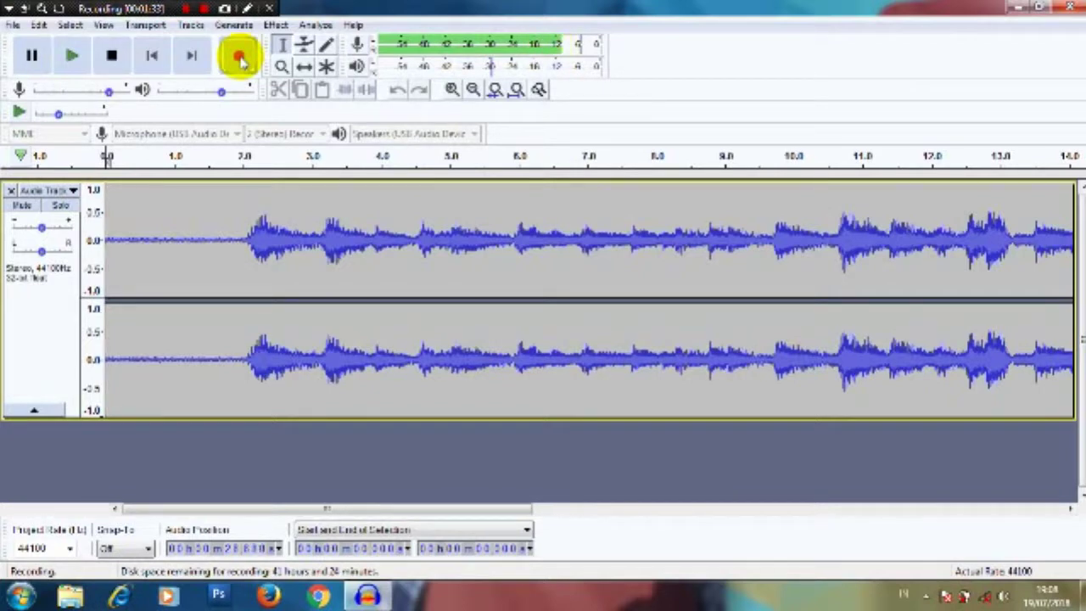
pyautogui.press('space')
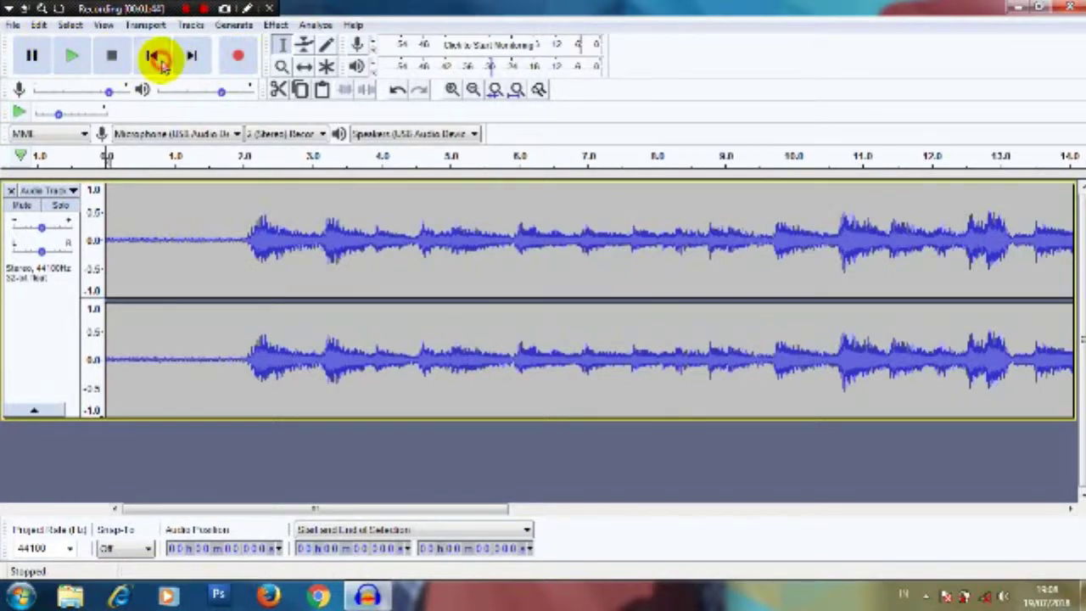
# Step: Listen to the recording and replay its quiet opening to check for background noise
pyautogui.press('space')
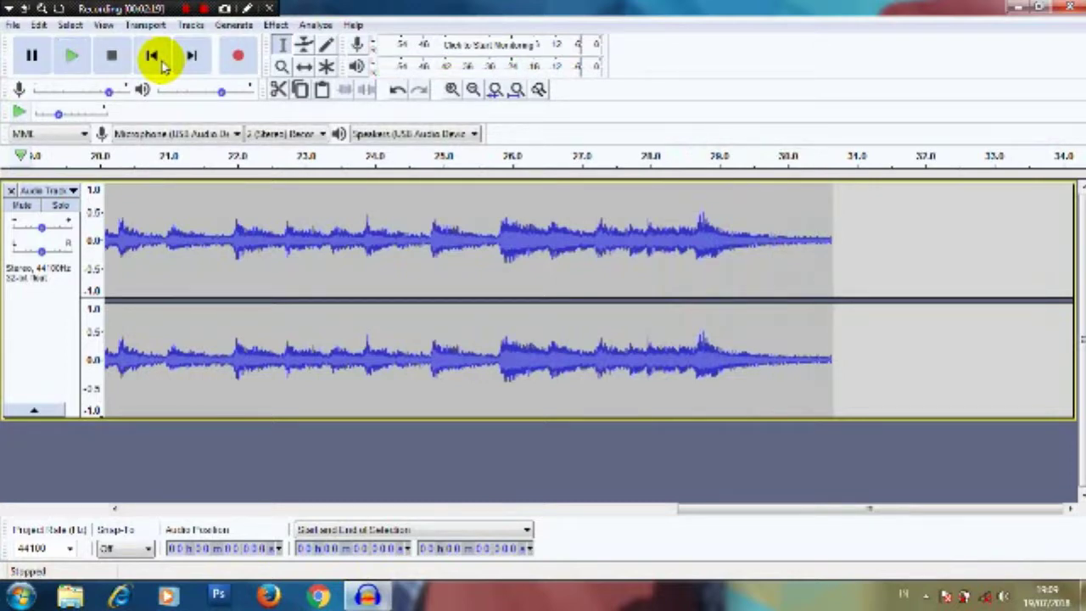
pyautogui.click(154, 58)
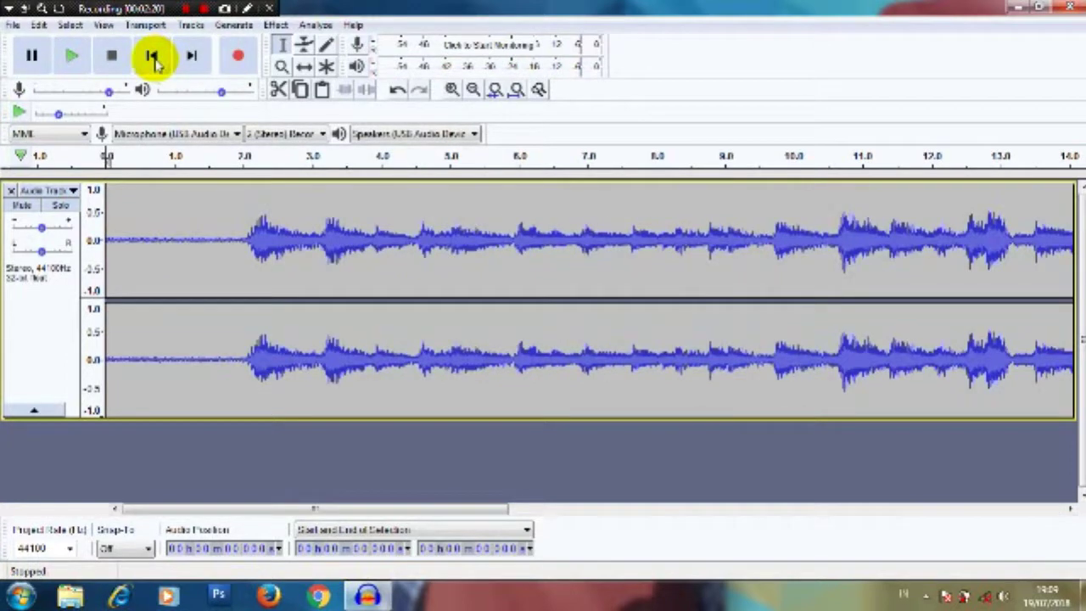
pyautogui.click(107, 155)
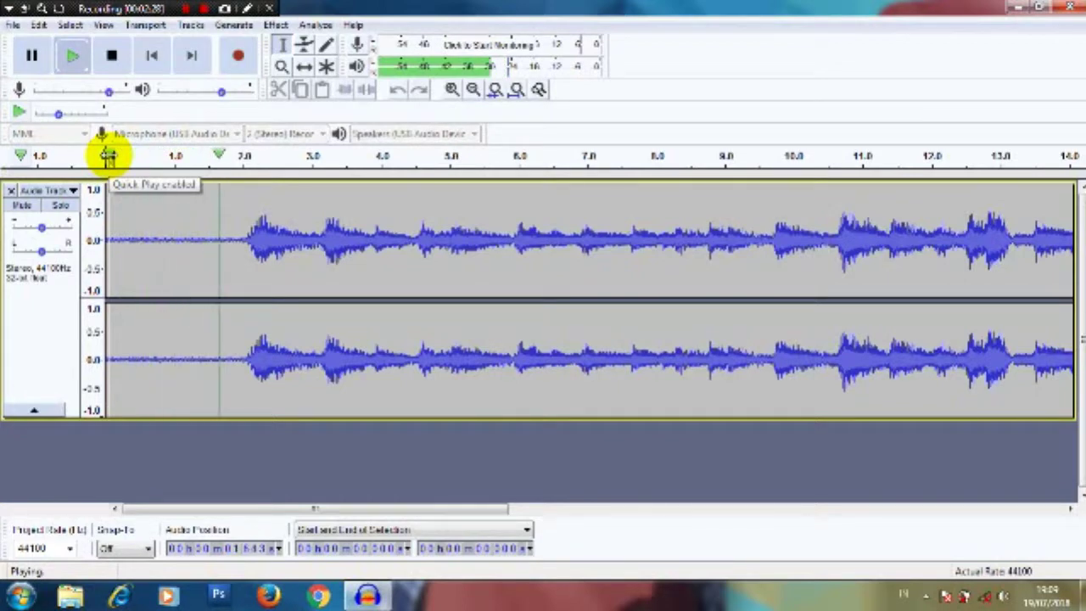
pyautogui.click(107, 155)
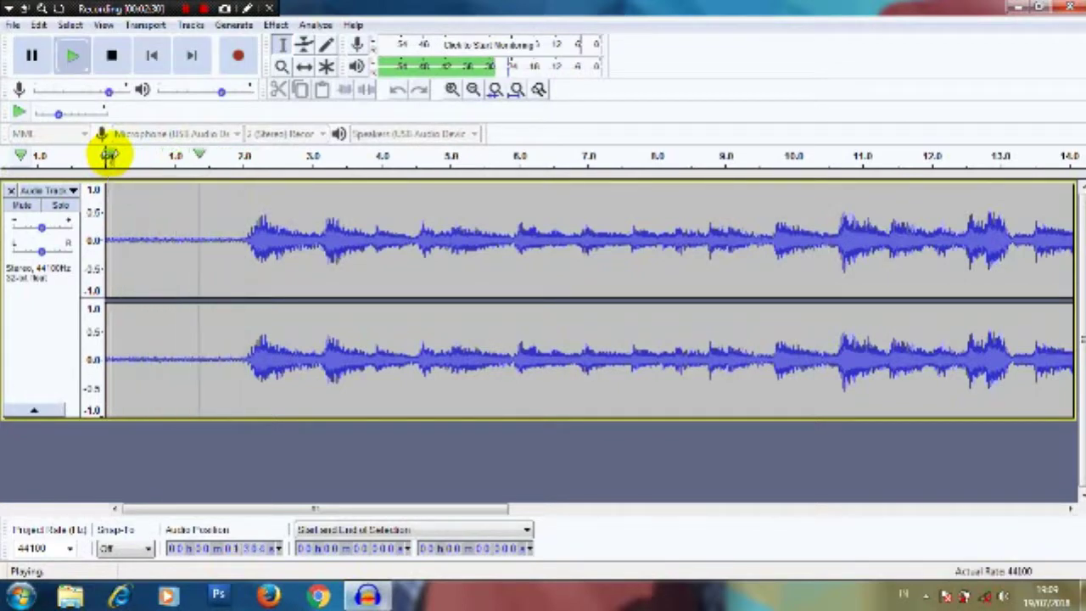
pyautogui.click(108, 155)
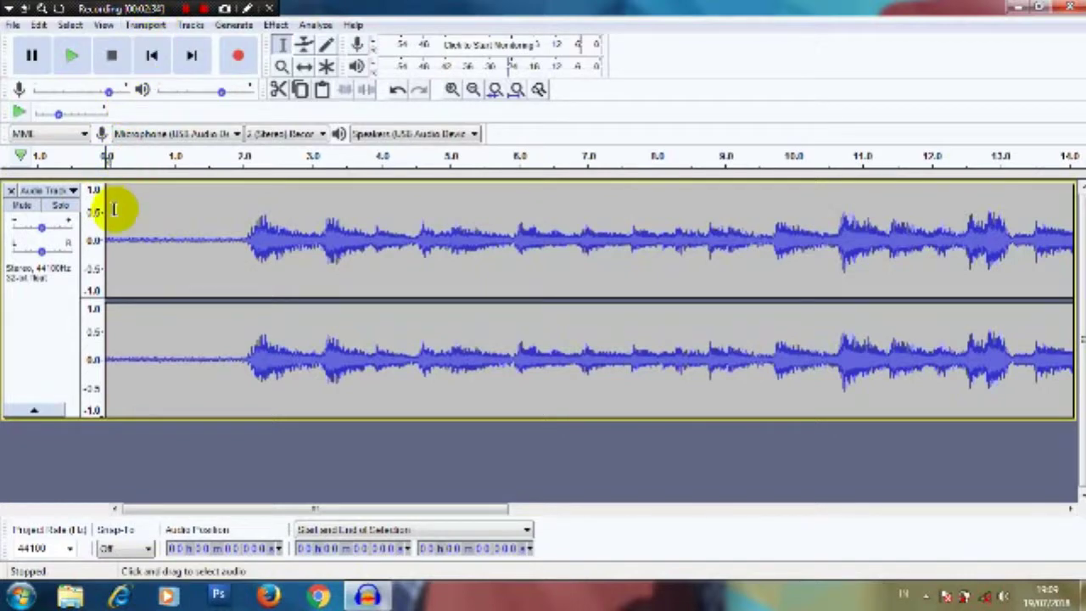
# Step: Select about the first 2.08 seconds of background noise and capture it as the Noise Reduction profile
pyautogui.moveTo(113, 213); pyautogui.dragTo(245, 227)
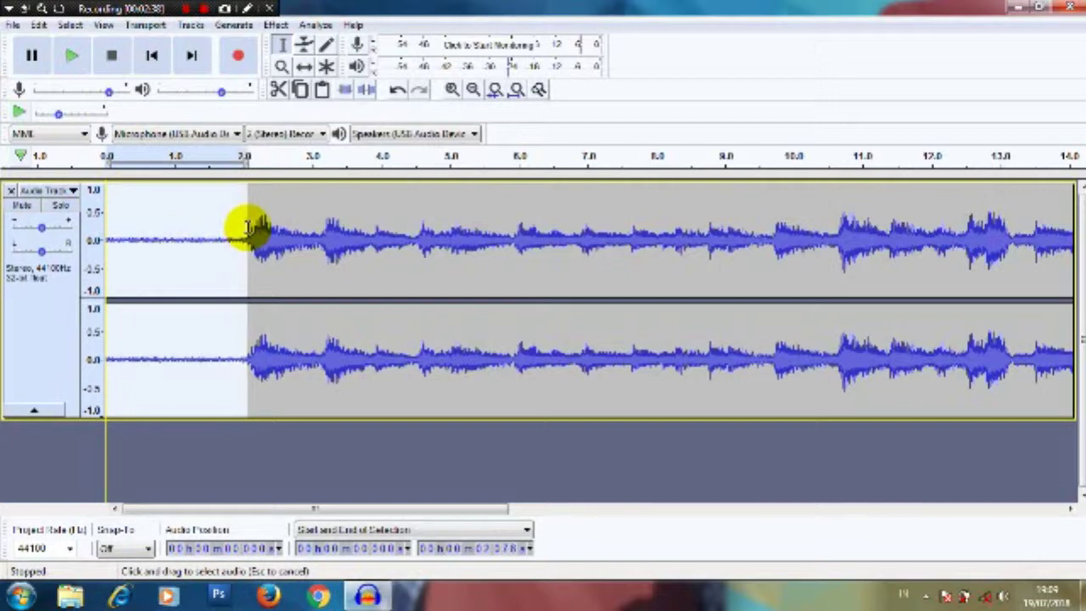
pyautogui.click(277, 25)
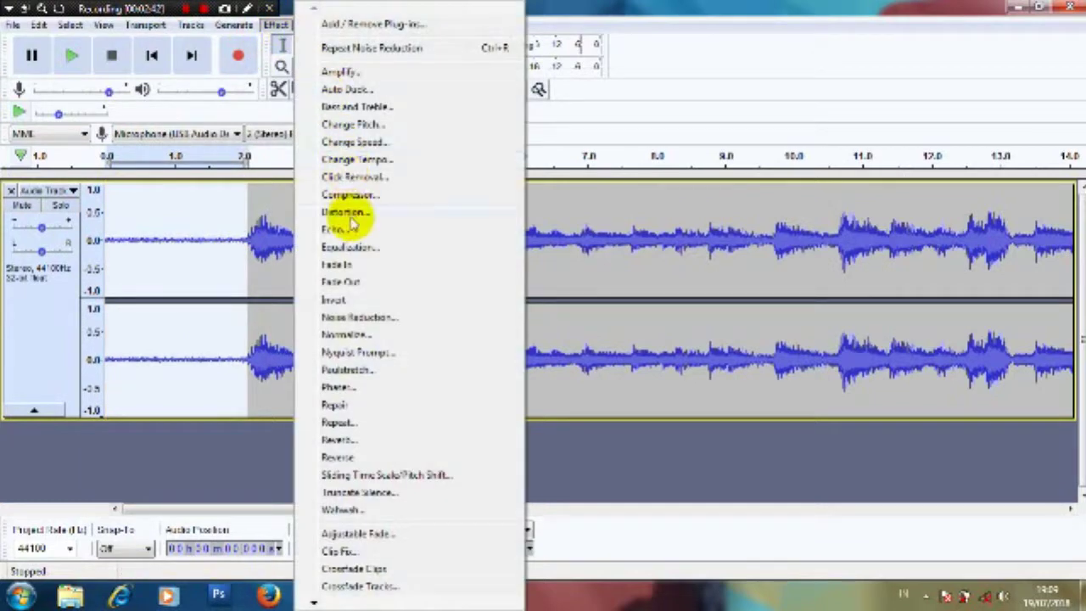
pyautogui.click(357, 316)
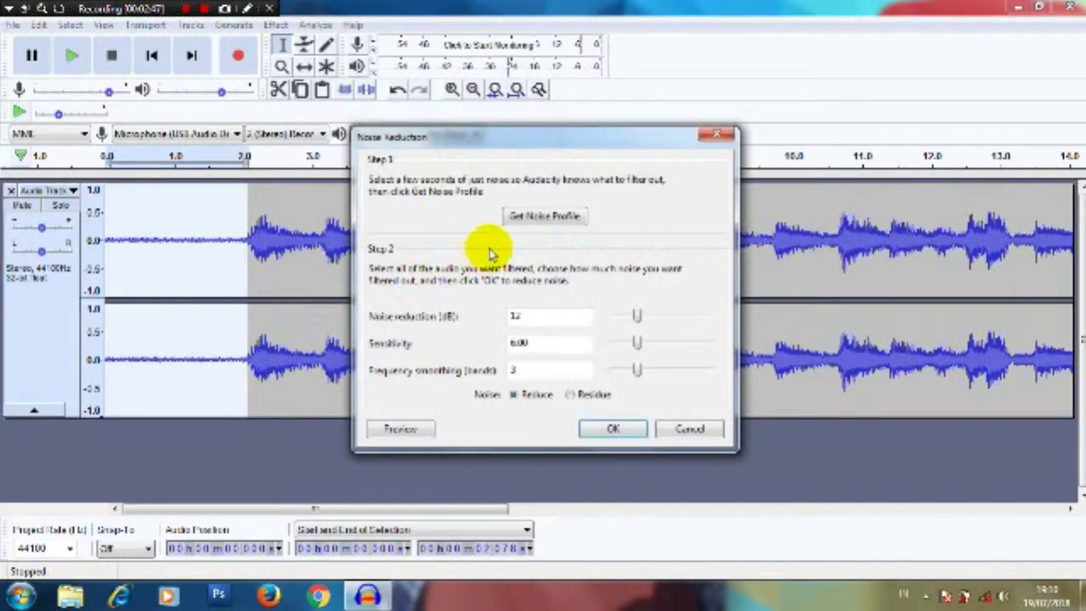
pyautogui.click(543, 217)
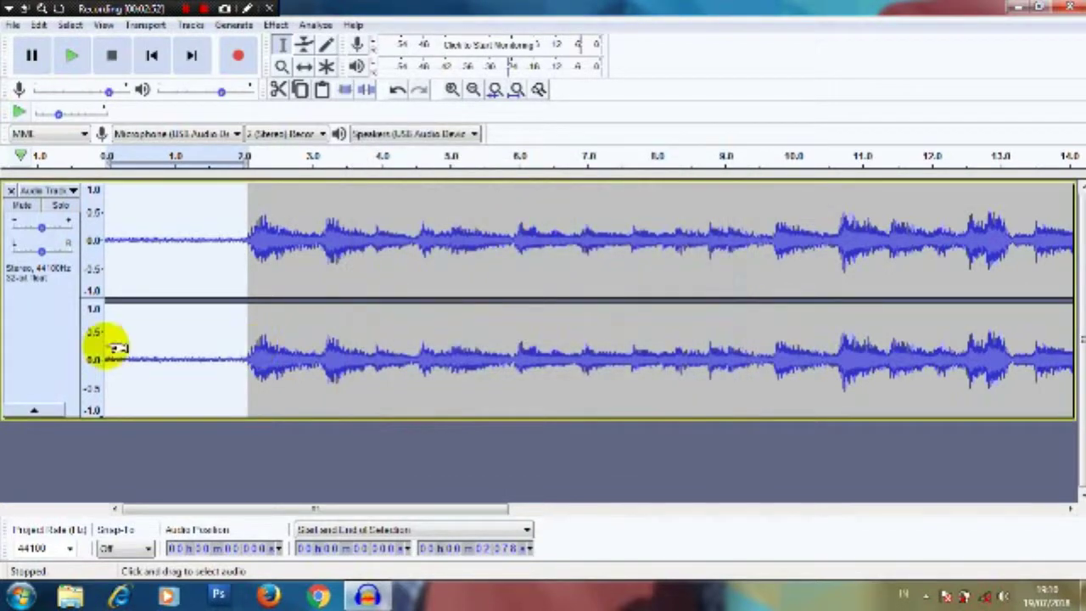
# Step: Apply Noise Reduction to the whole track with 12 dB reduction, sensitivity 6.00 and frequency smoothing of 3 bands
pyautogui.click(23, 349)
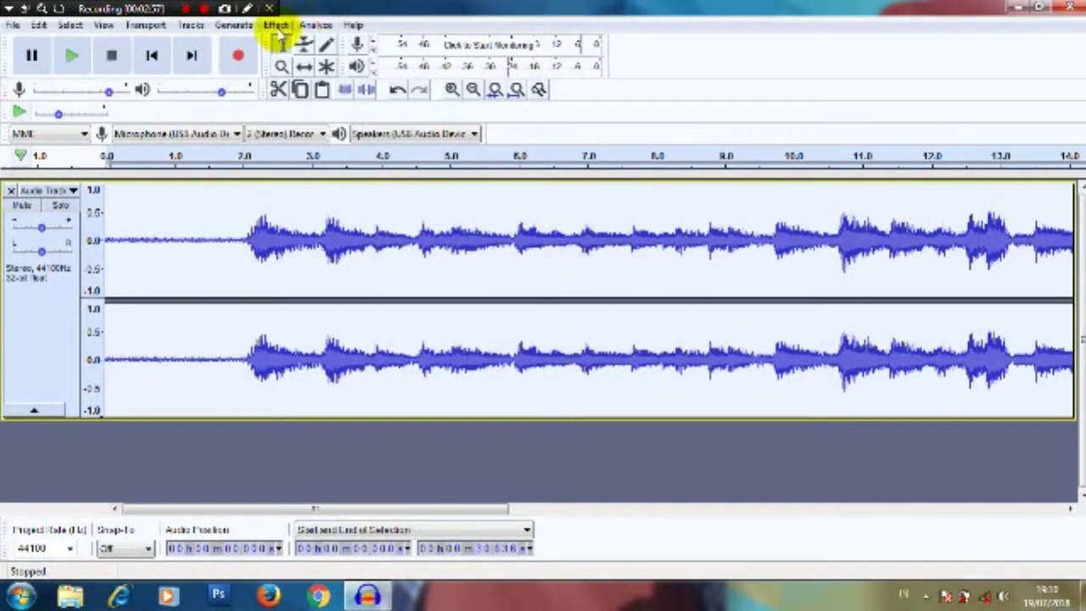
pyautogui.click(276, 26)
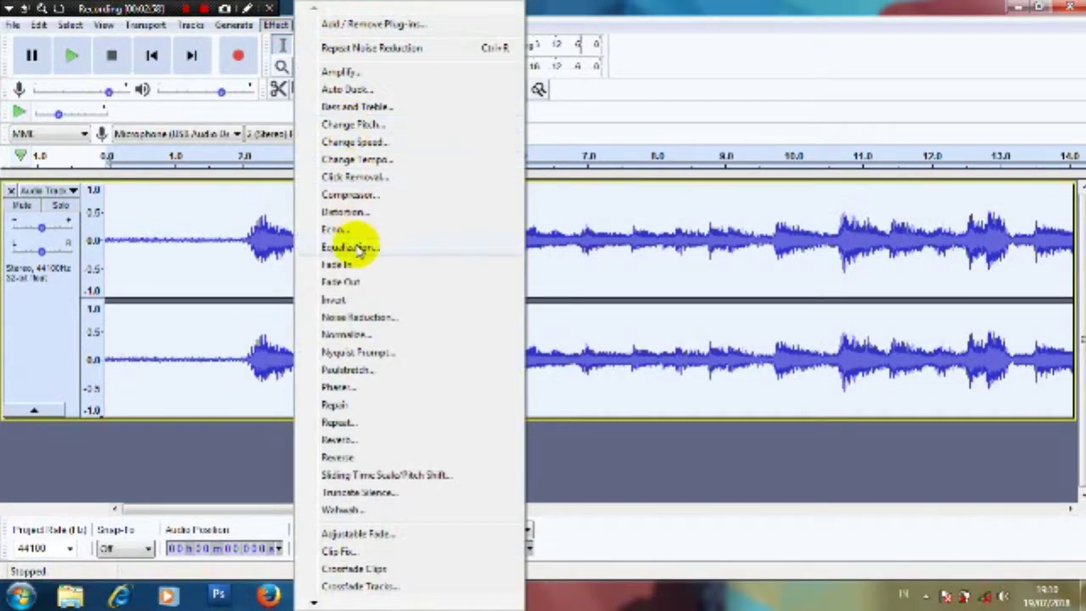
pyautogui.click(360, 316)
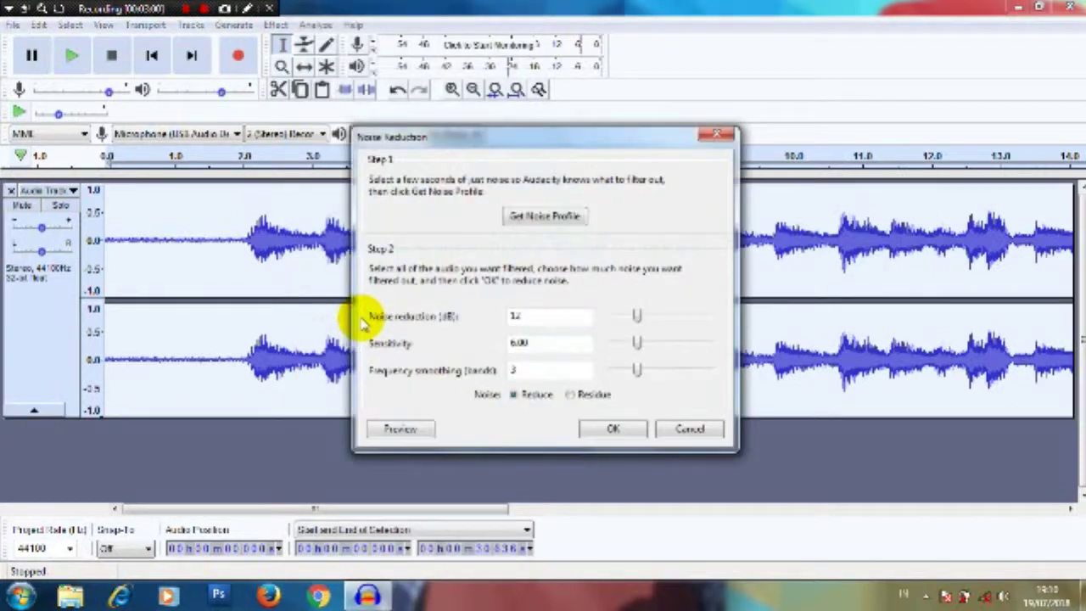
pyautogui.click(612, 430)
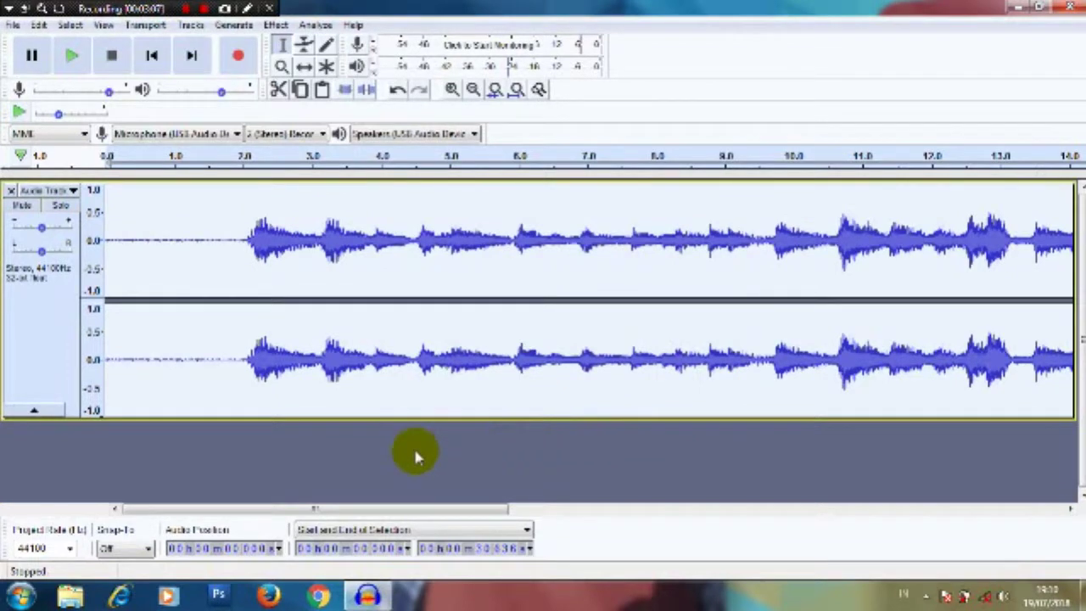
# Step: Listen to the noise-reduced recording, clear the selection and return the cursor to the start of the track
pyautogui.press('space')
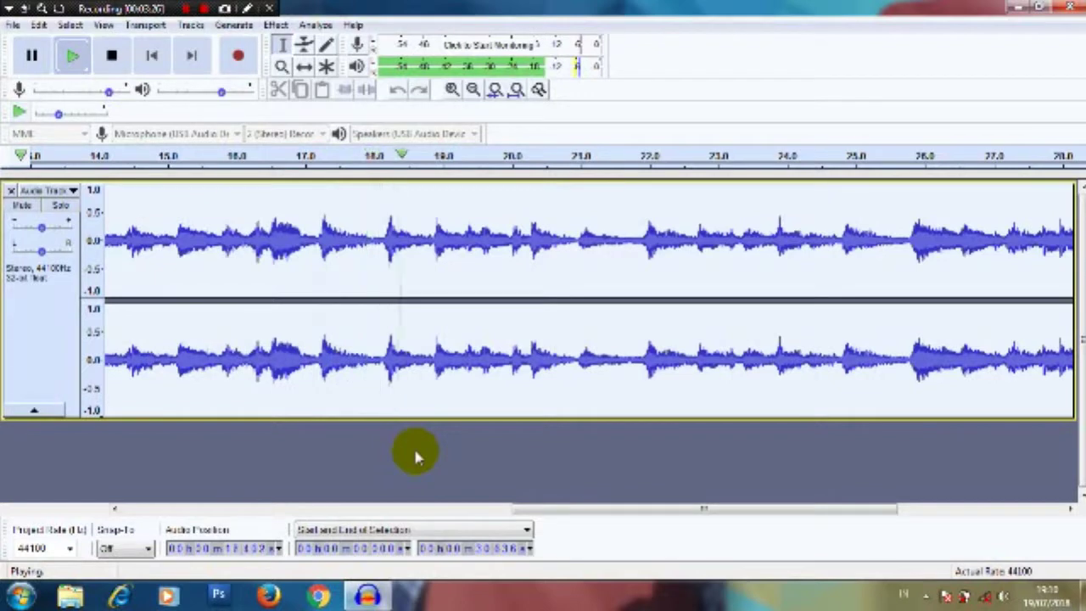
pyautogui.press('space')
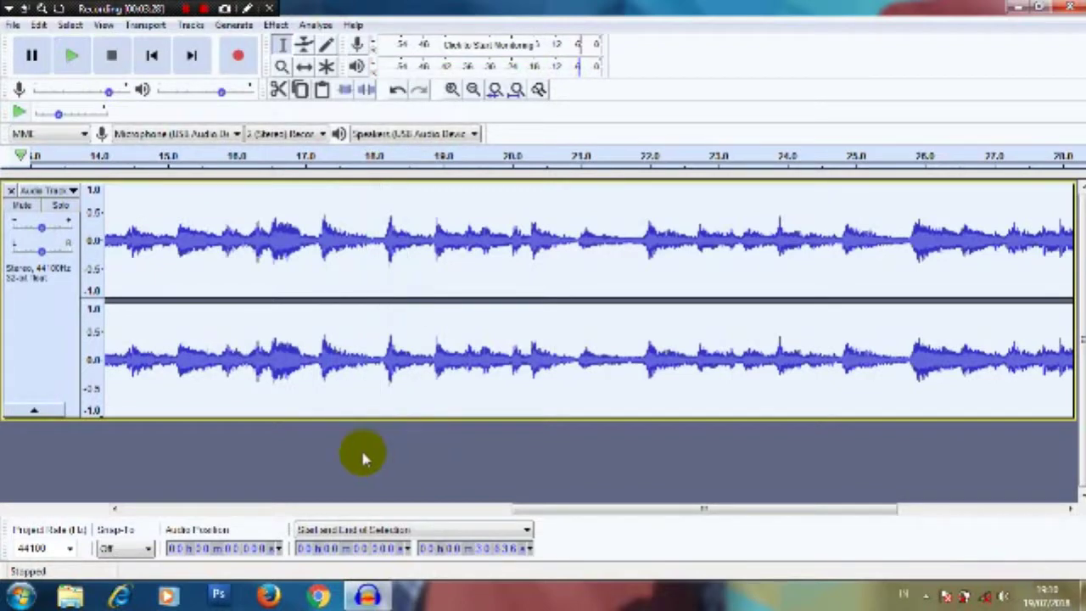
pyautogui.click(298, 459)
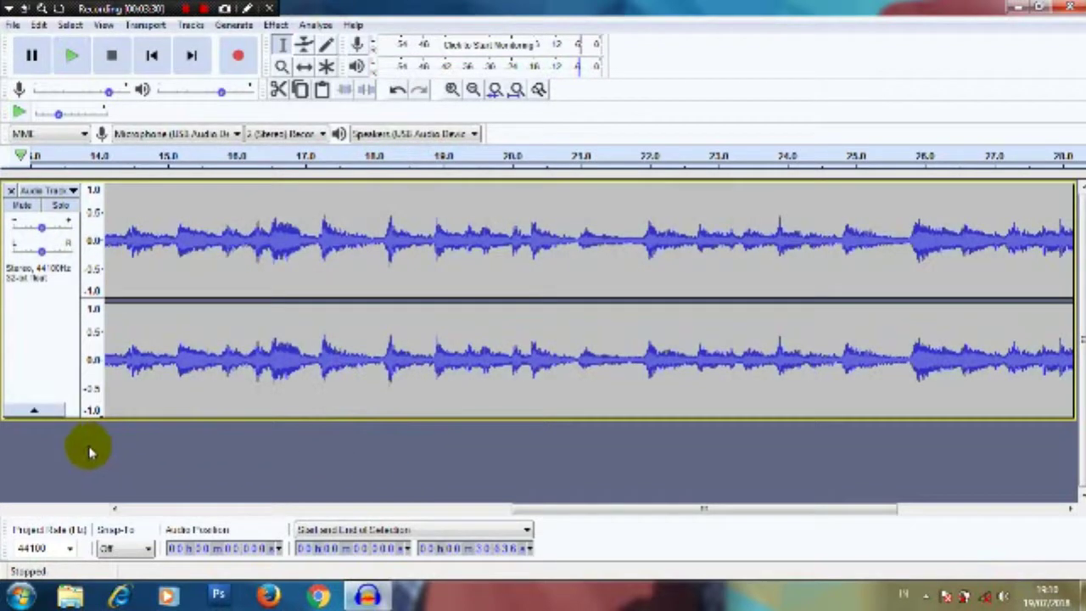
pyautogui.click(151, 56)
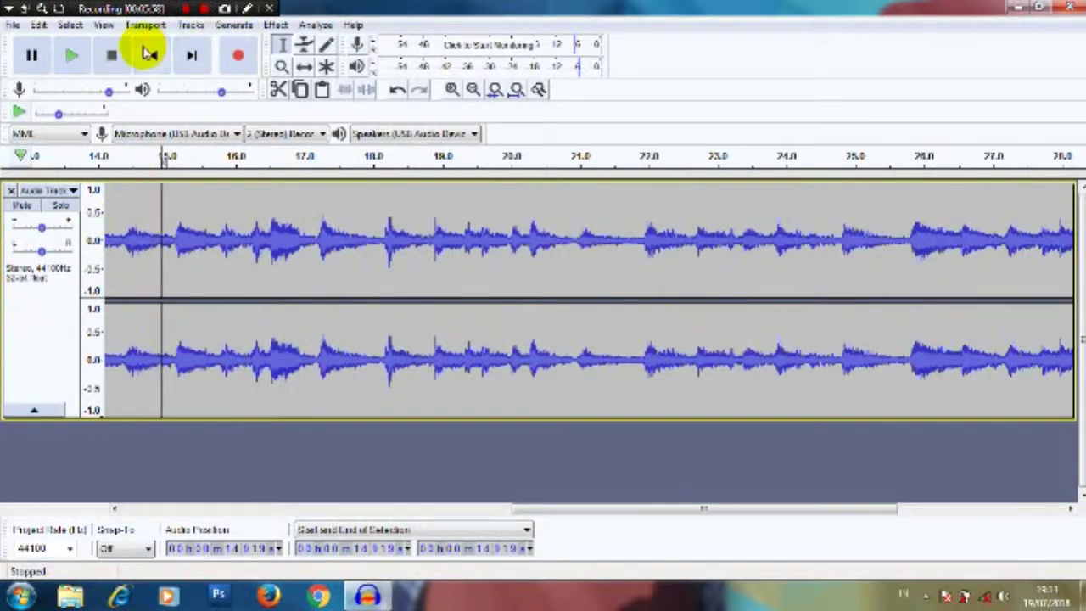
pyautogui.click(151, 52)
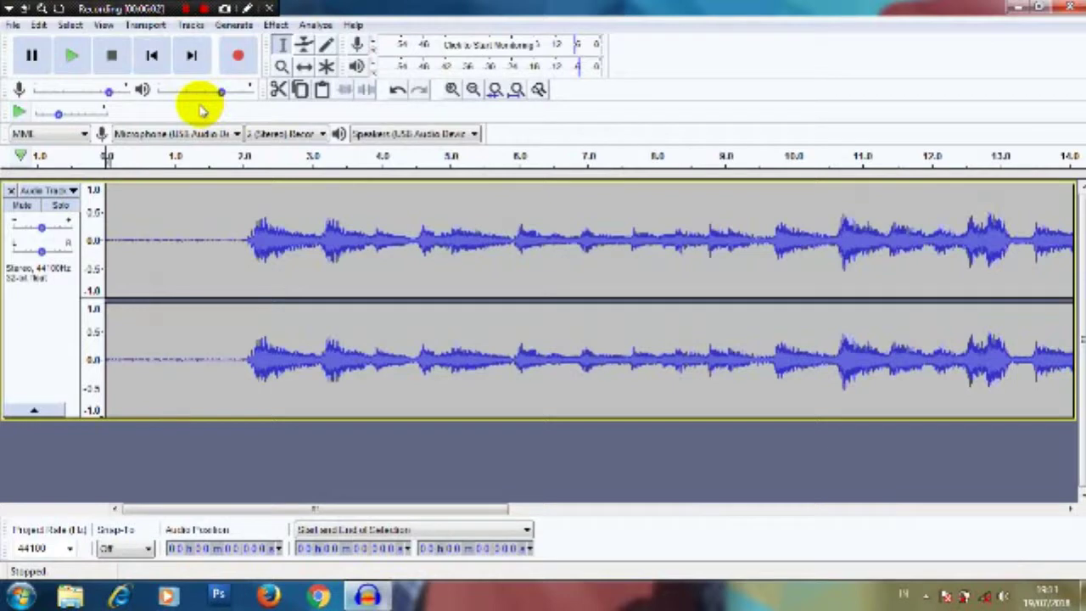
# Step: Preview the Compressor effect on the whole track with a threshold of -14 dB, without applying it
pyautogui.click(21, 323)
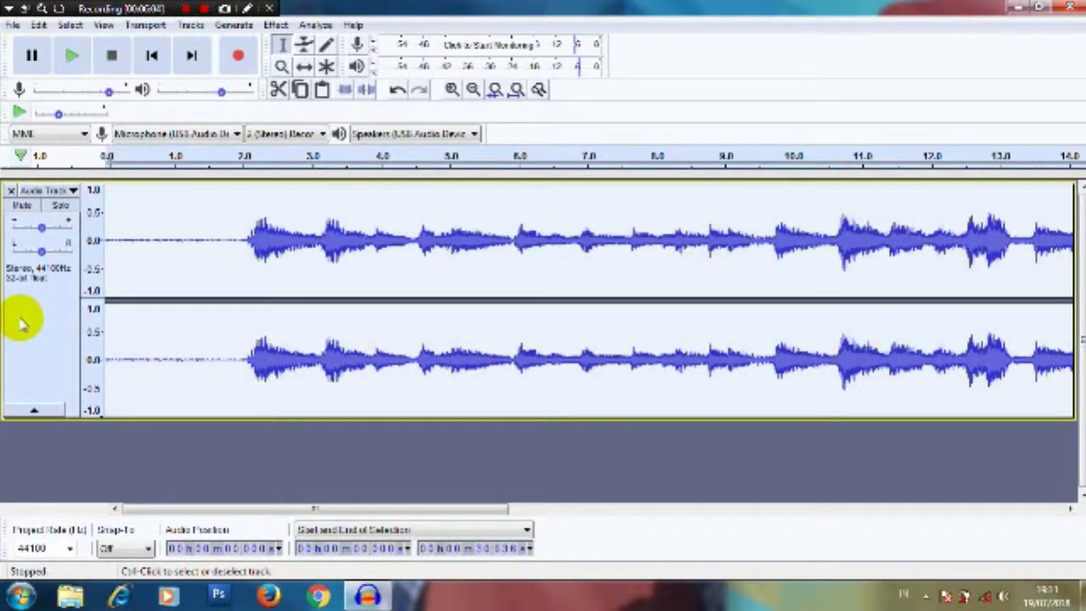
pyautogui.click(277, 26)
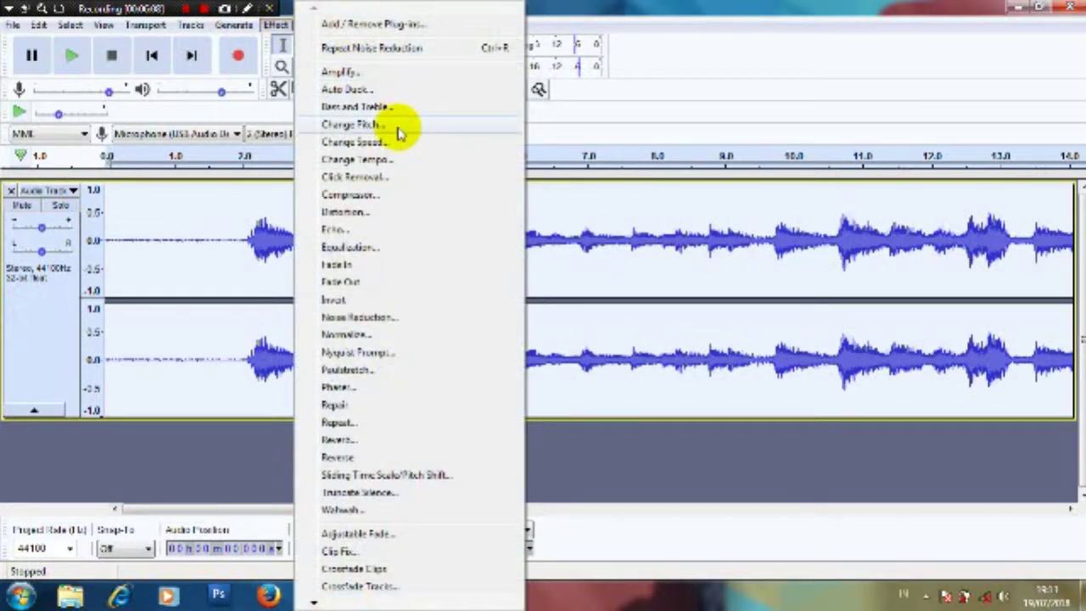
pyautogui.click(380, 194)
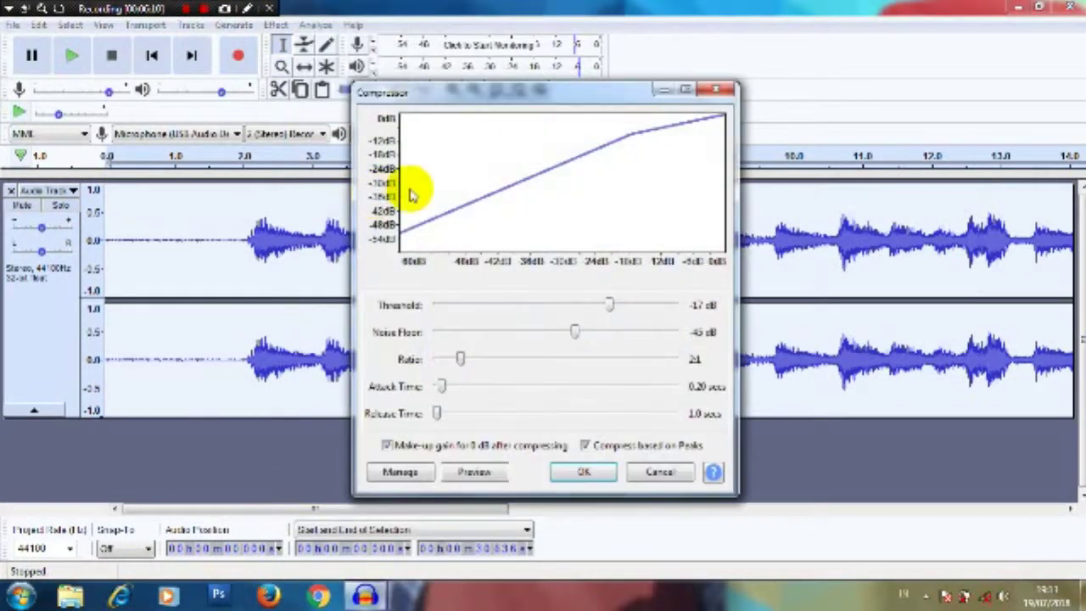
pyautogui.click(573, 165)
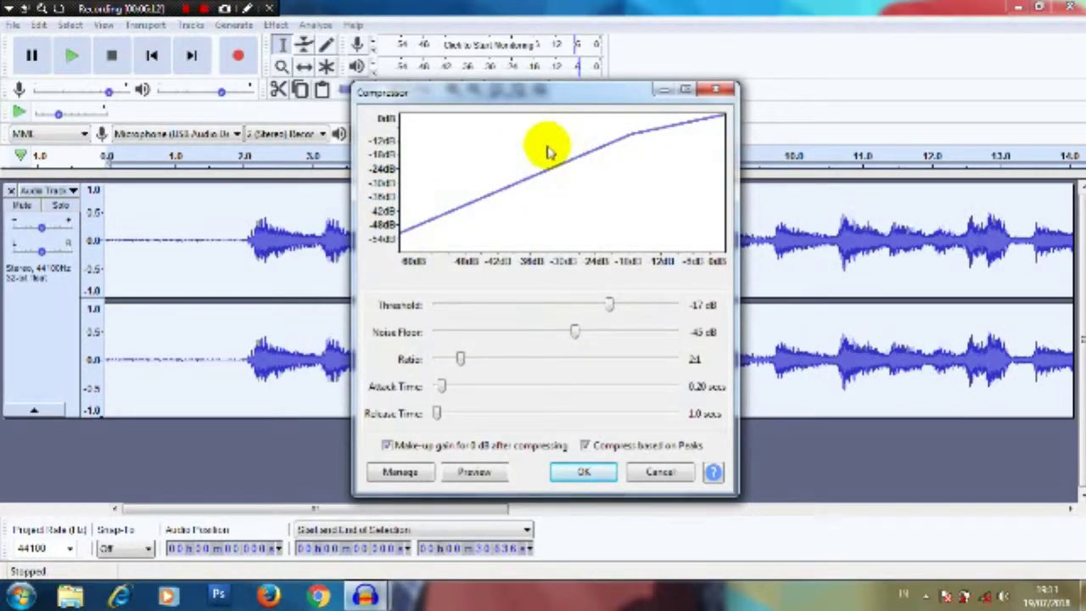
pyautogui.moveTo(611, 308); pyautogui.dragTo(623, 307)
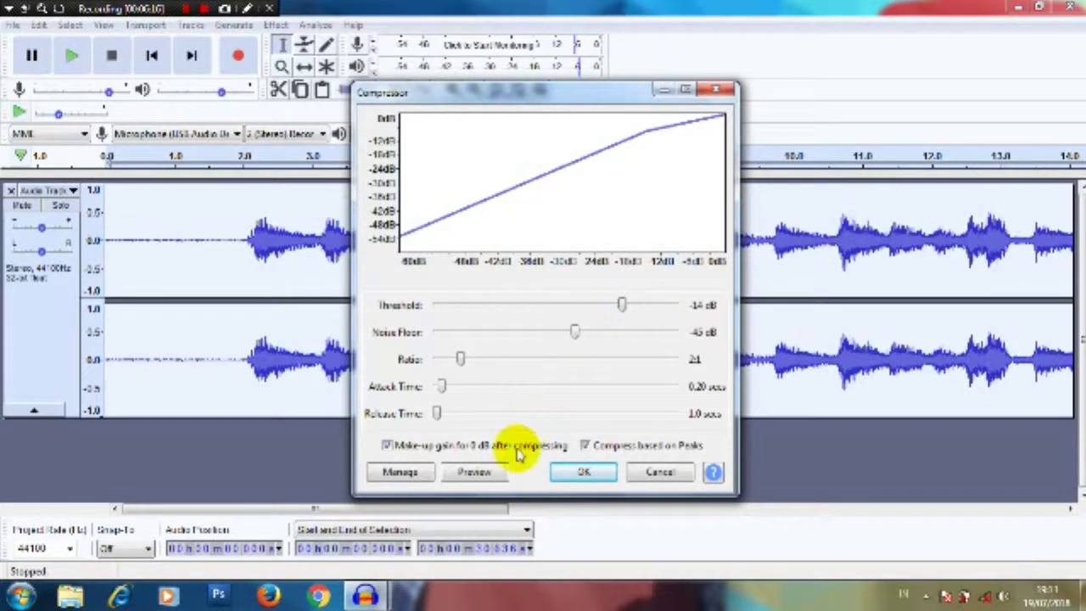
pyautogui.click(488, 475)
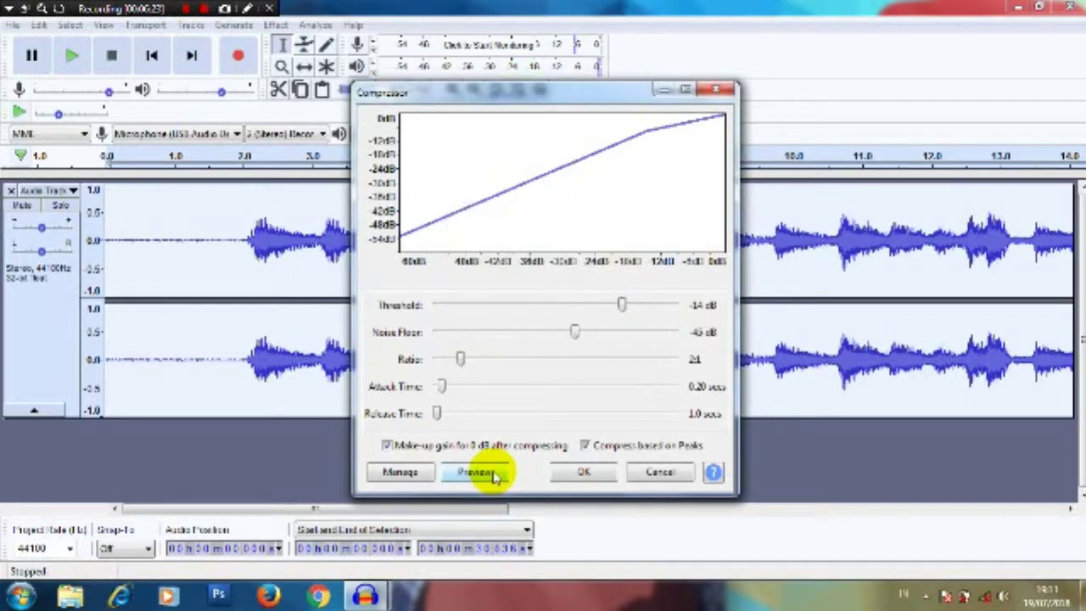
pyautogui.click(641, 472)
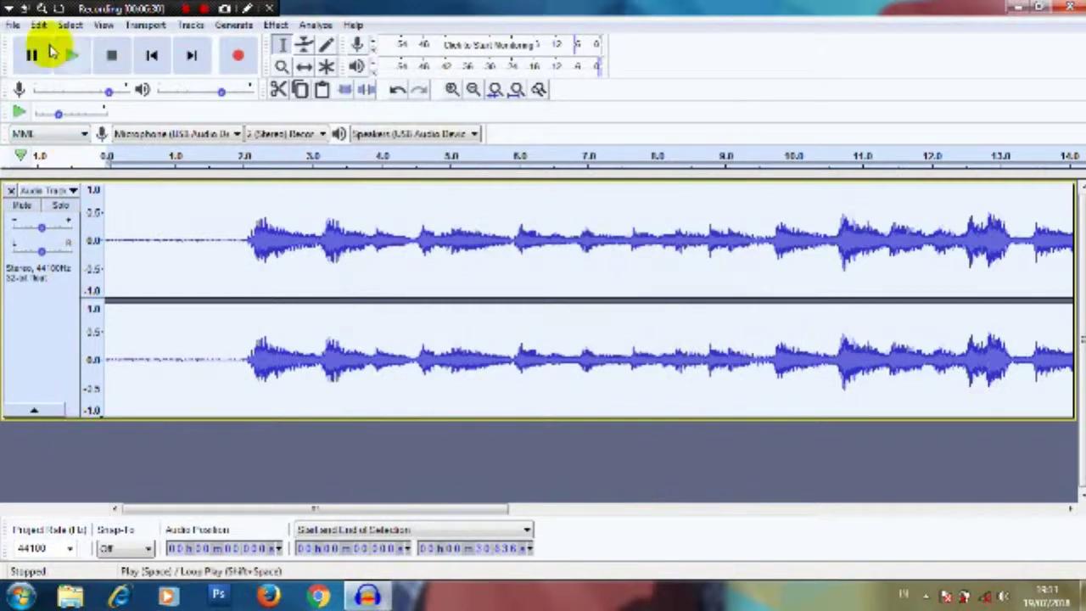
# Step: Export the recording as an MP3 file named gitar to Local Disk (D:), leaving the metadata tags empty
pyautogui.click(12, 25)
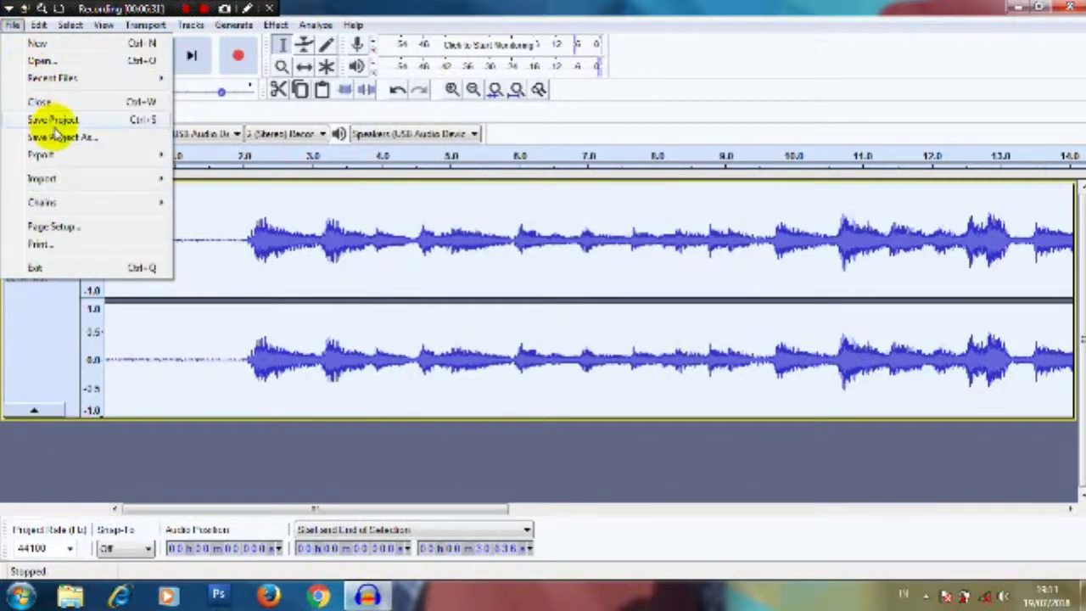
pyautogui.moveTo(73, 155)
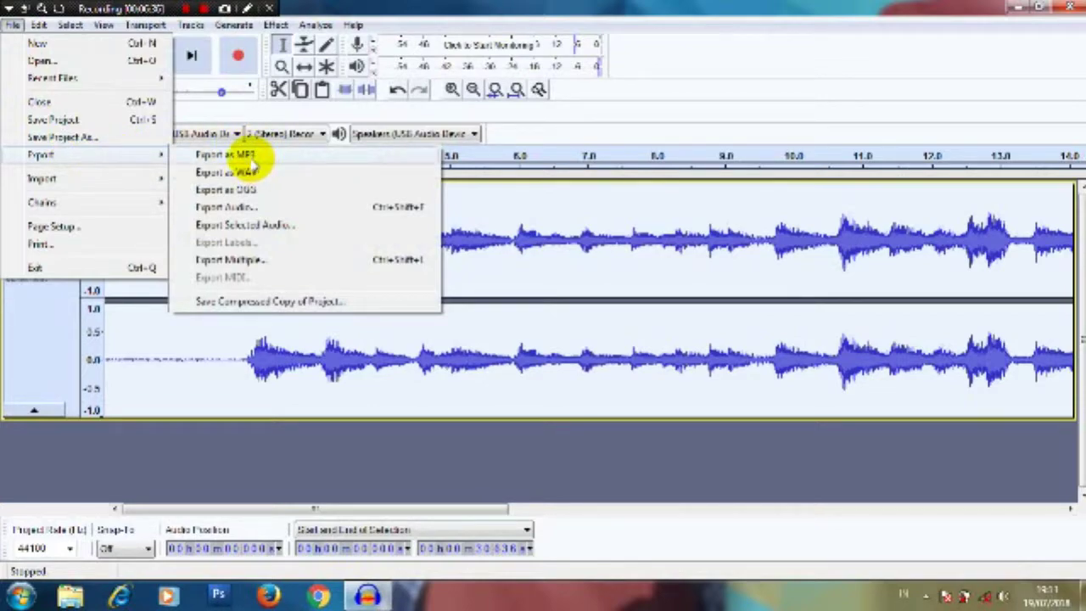
pyautogui.click(251, 160)
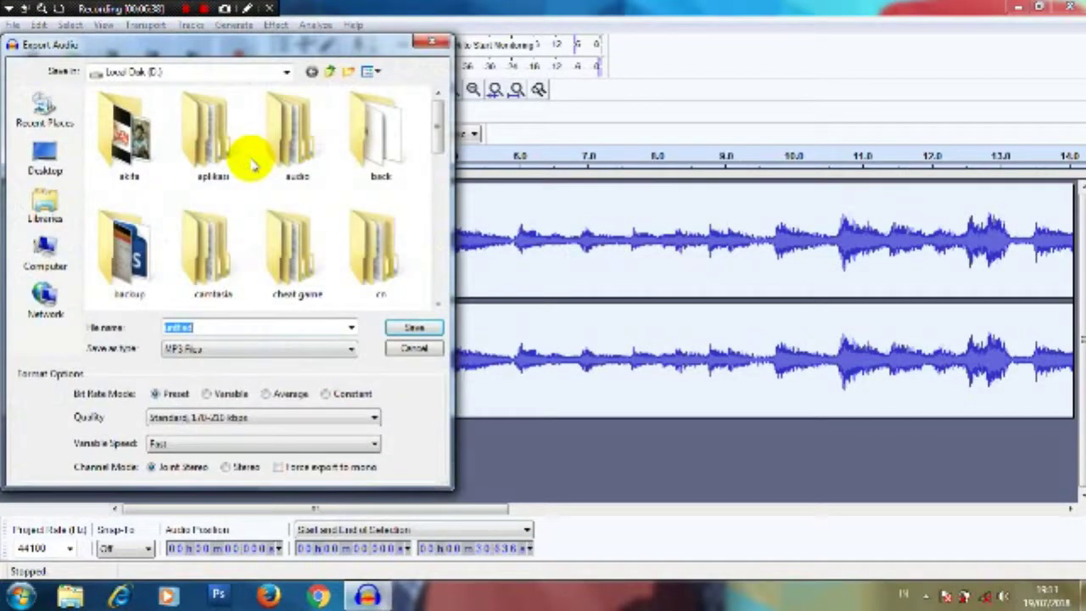
pyautogui.click(258, 351)
pyautogui.click(244, 325)
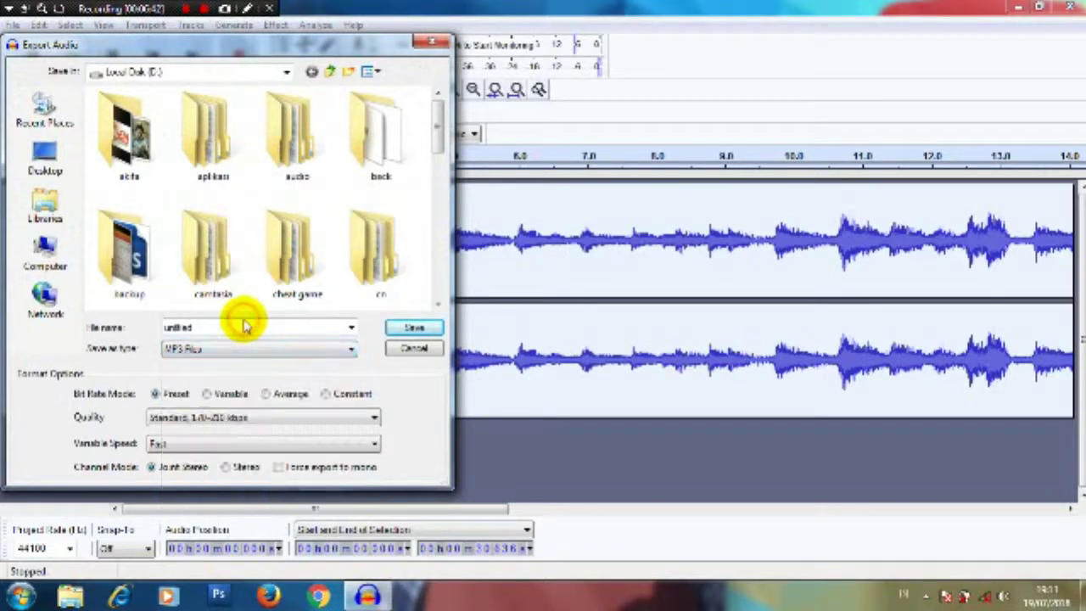
pyautogui.doubleClick(241, 325)
pyautogui.write('gta')
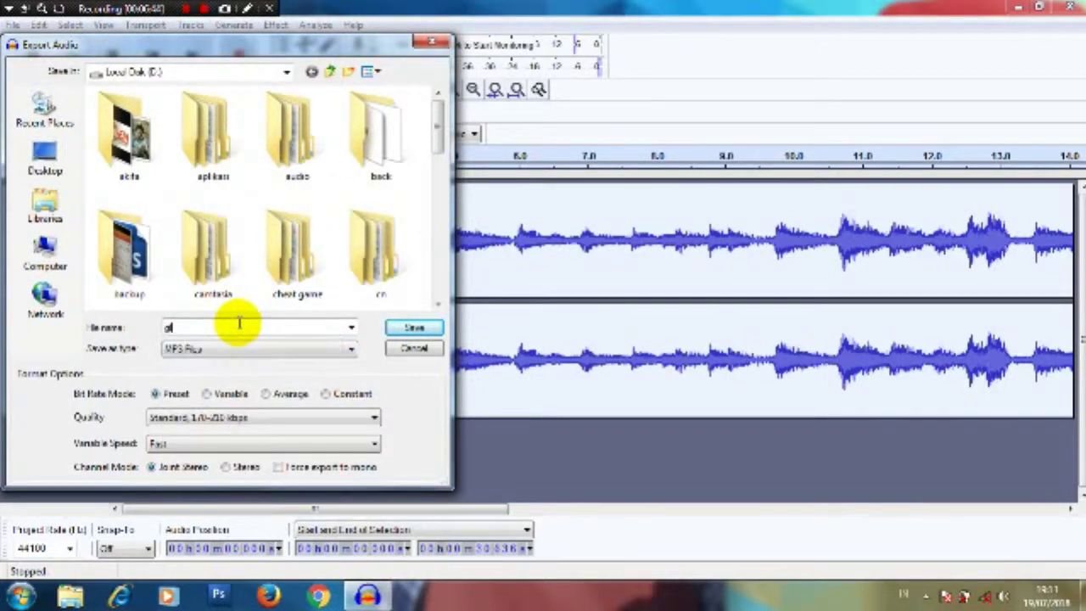
pyautogui.click(286, 348)
pyautogui.click(315, 346)
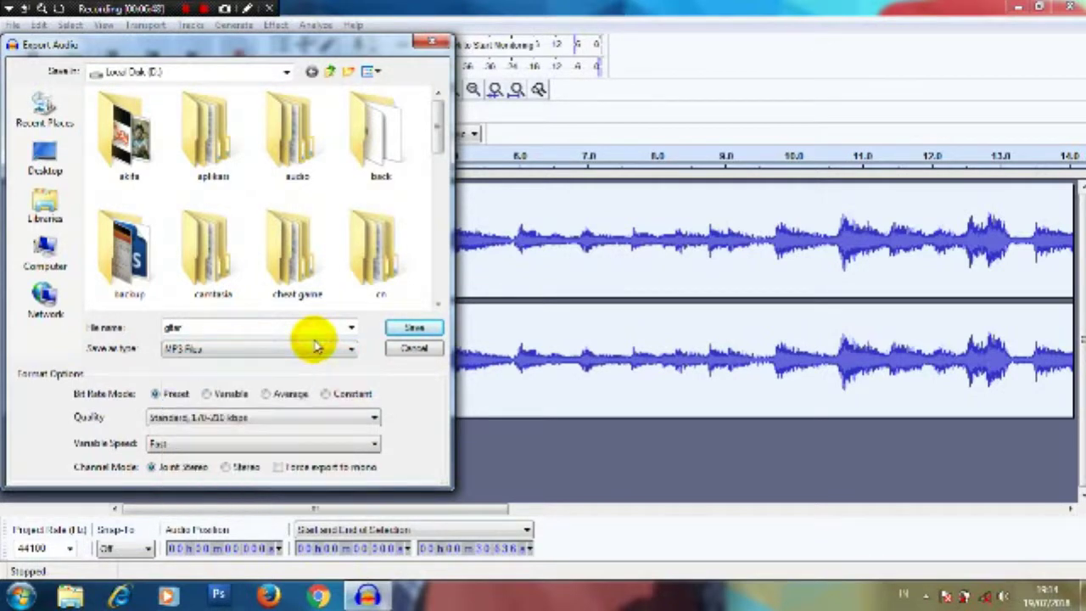
pyautogui.click(412, 329)
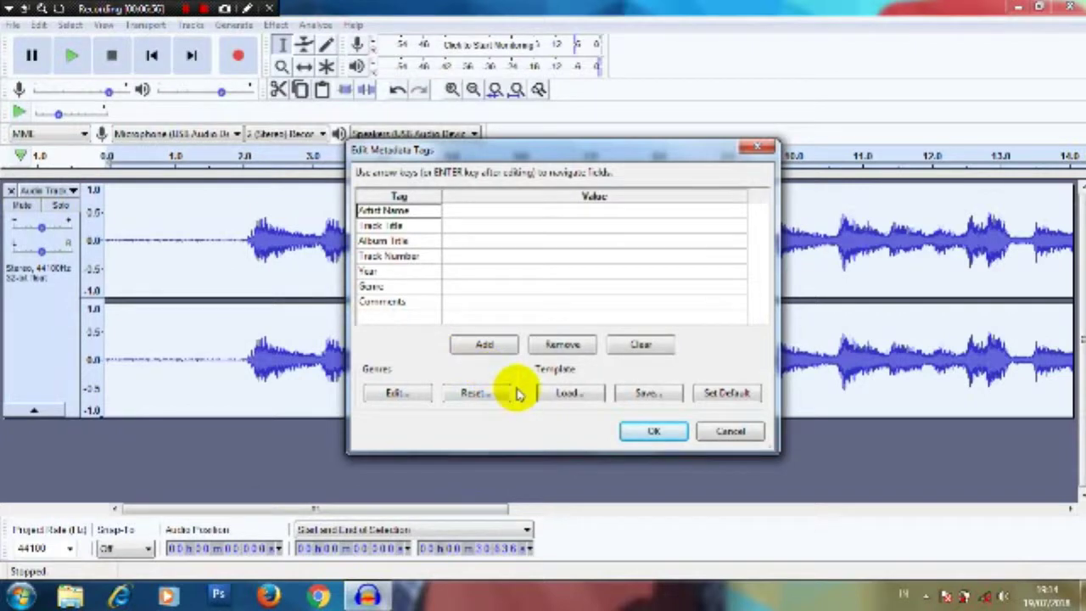
pyautogui.click(647, 432)
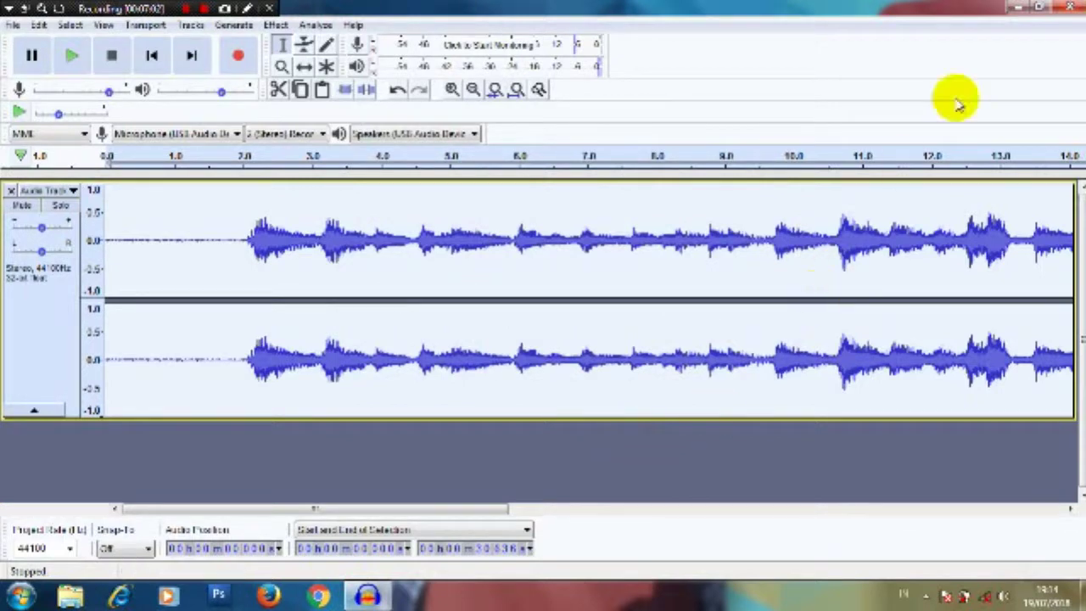
# Step: Close Audacity without saving the project
pyautogui.click(1067, 7)
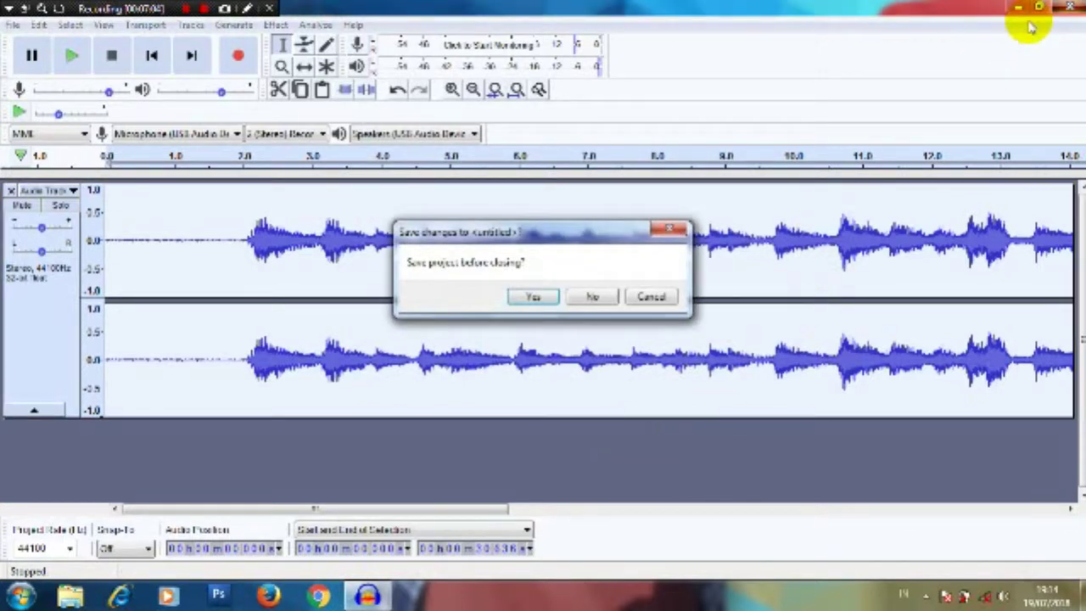
pyautogui.click(583, 301)
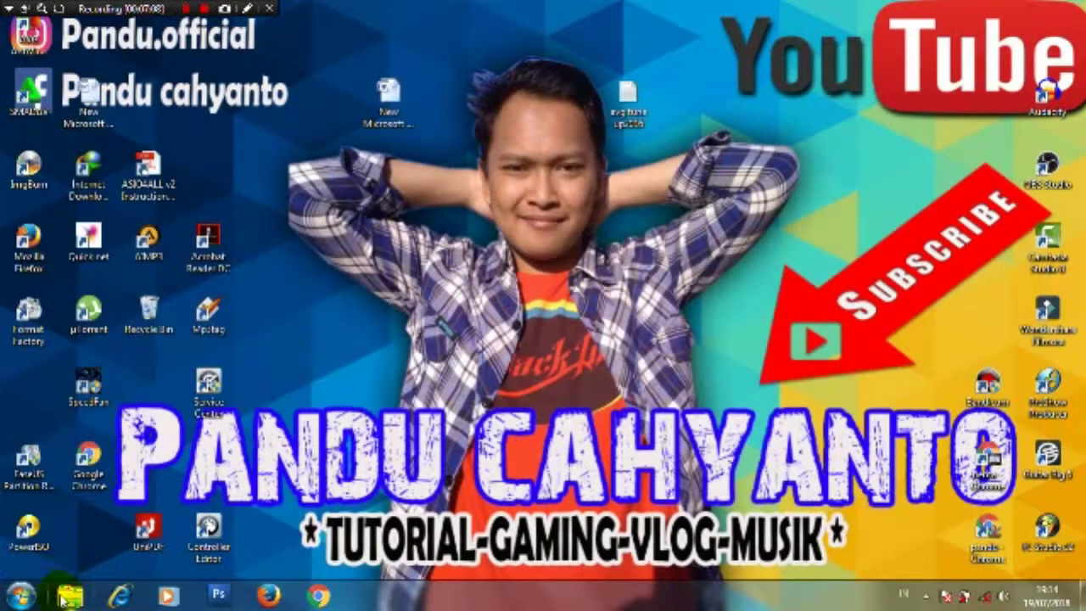
# Step: Switch to Windows Explorer, find the exported gitar MP3 on Local Disk (D:) and play it in AIMP3 to check the result
pyautogui.click(69, 596)
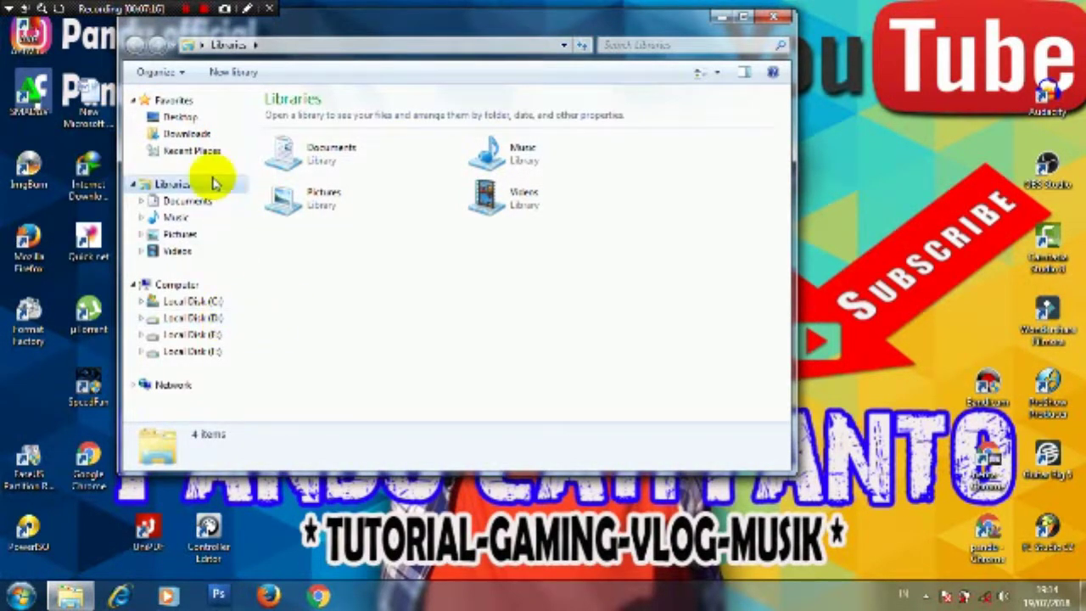
pyautogui.click(202, 317)
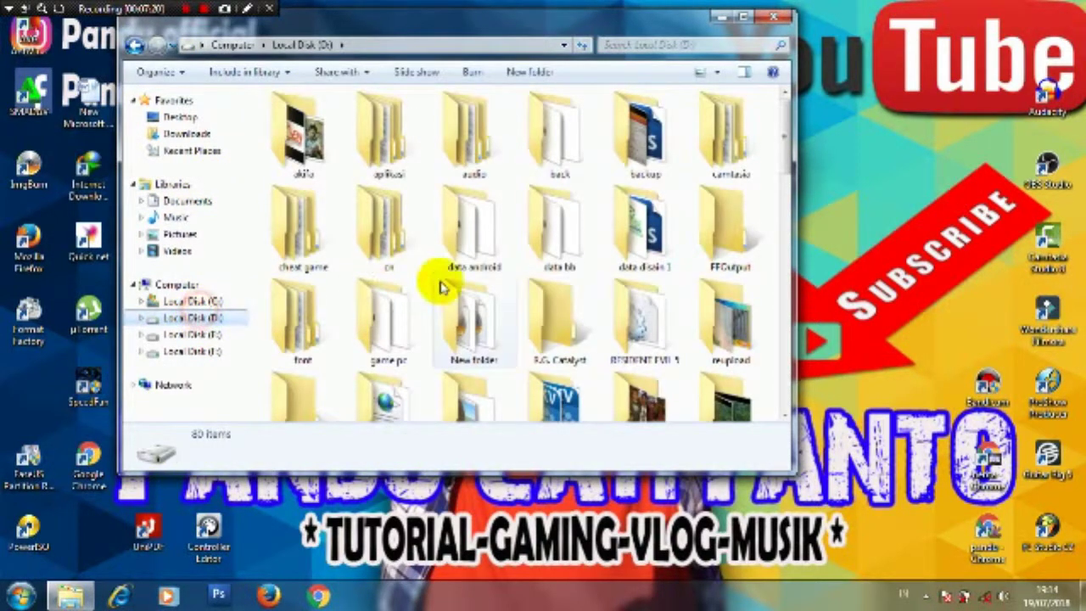
pyautogui.scroll(-10, 770, 194)
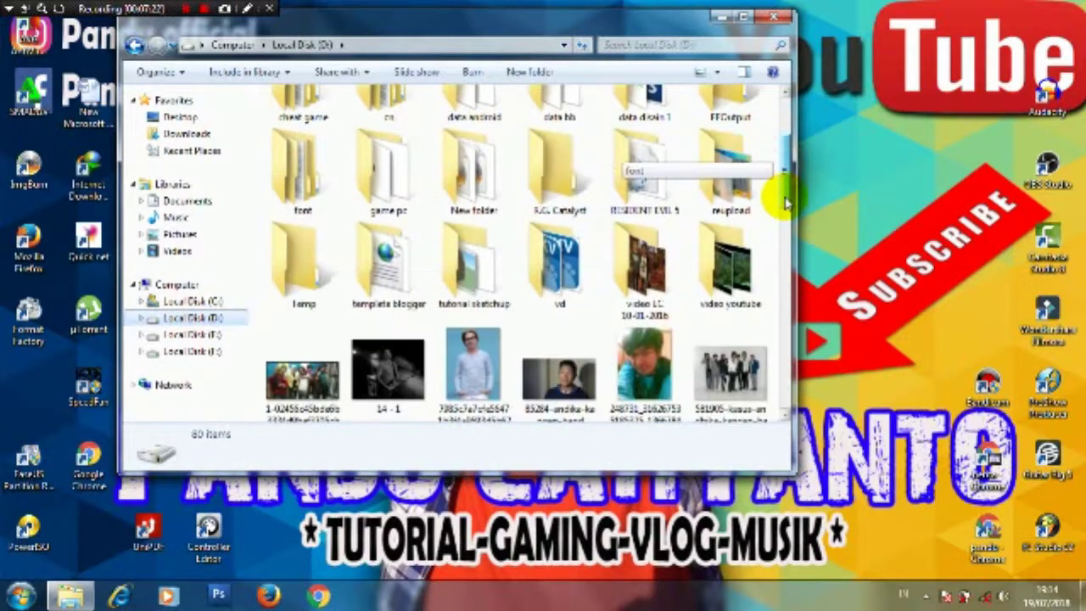
pyautogui.scroll(-5, 784, 288)
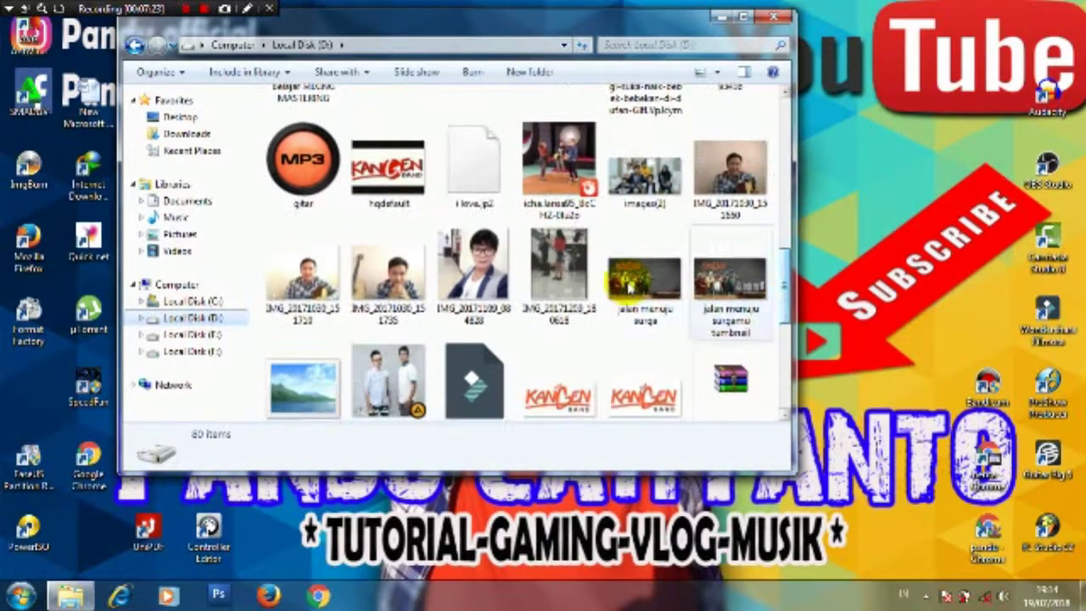
pyautogui.moveTo(368, 203)
pyautogui.mouseDown()
pyautogui.moveTo(339, 191)
pyautogui.moveTo(363, 198)
pyautogui.mouseUp()
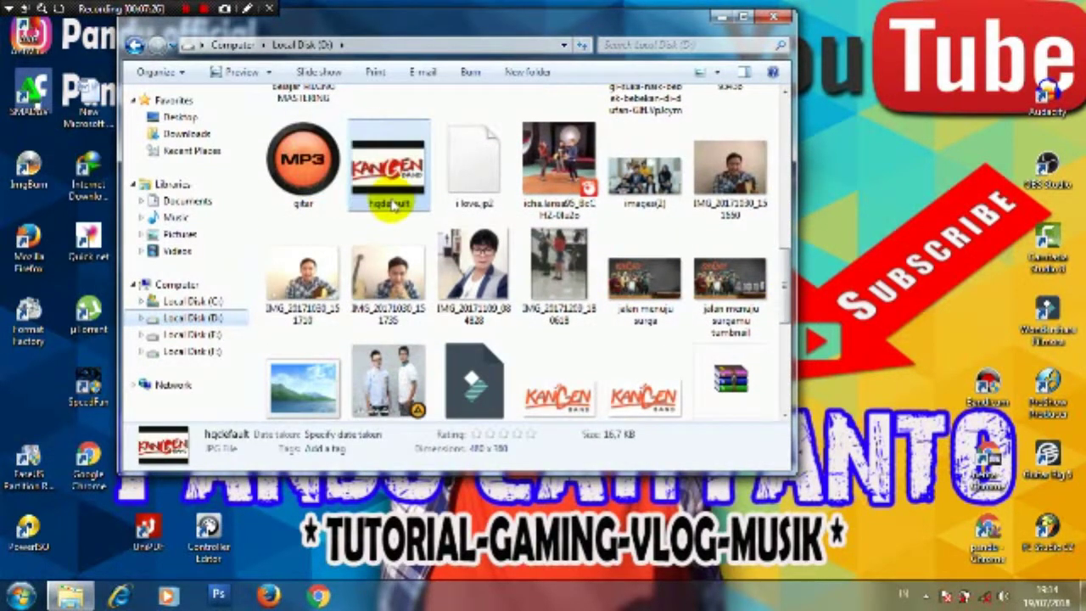
pyautogui.click(314, 191)
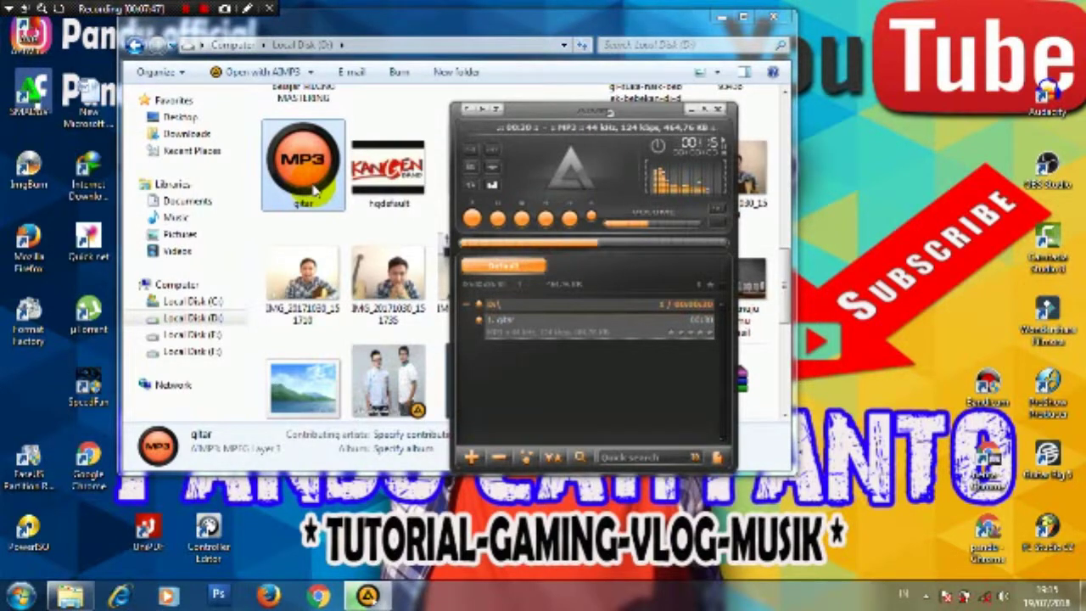
pyautogui.click(484, 108)
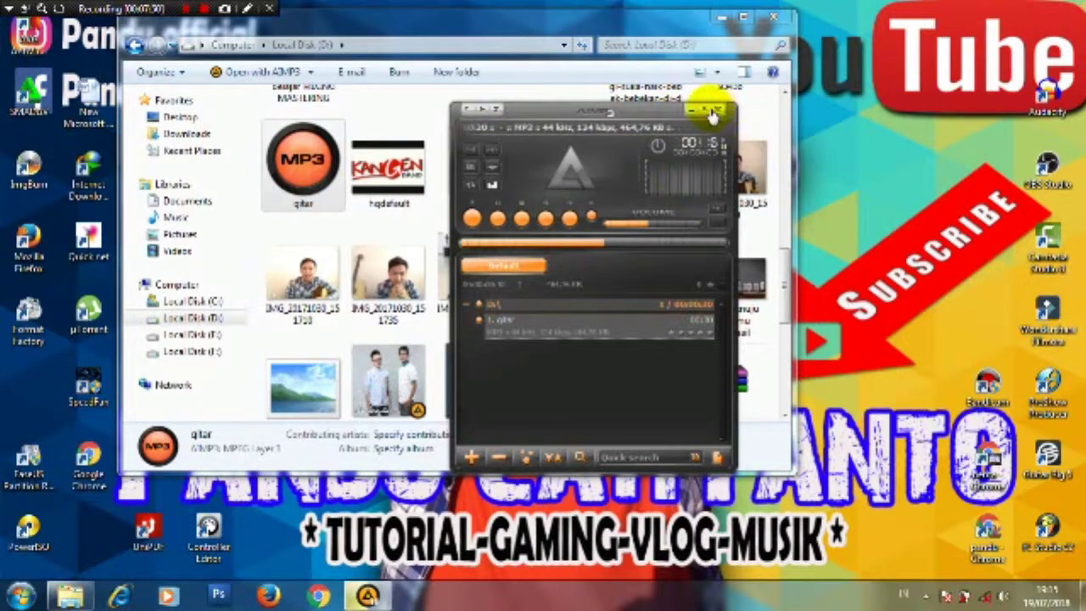